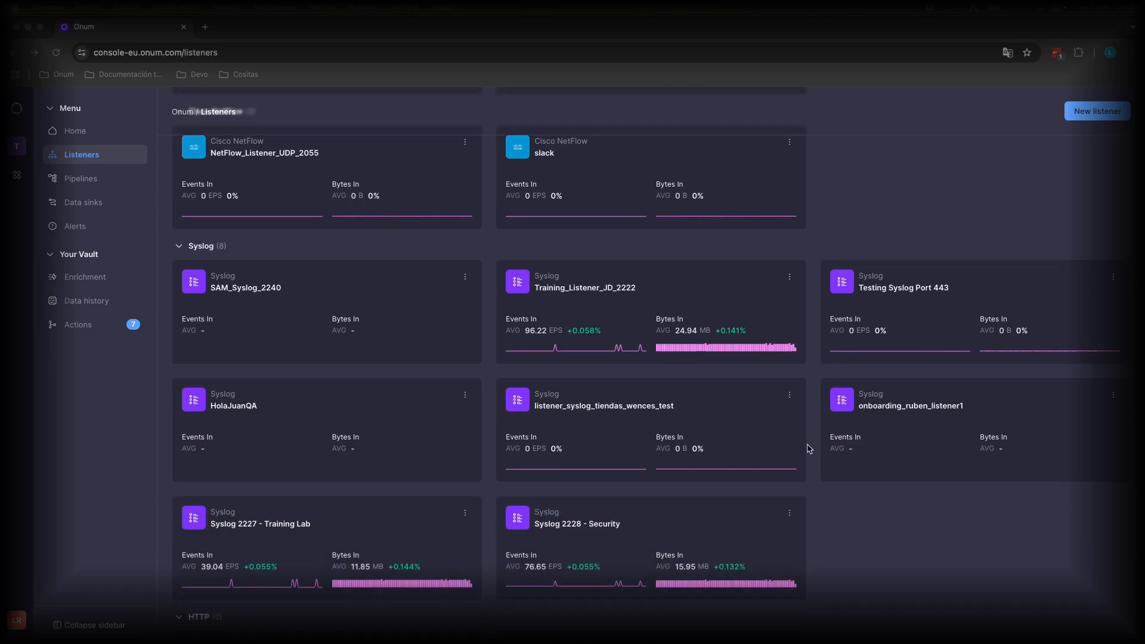
scroll(809, 451, "down", 2)
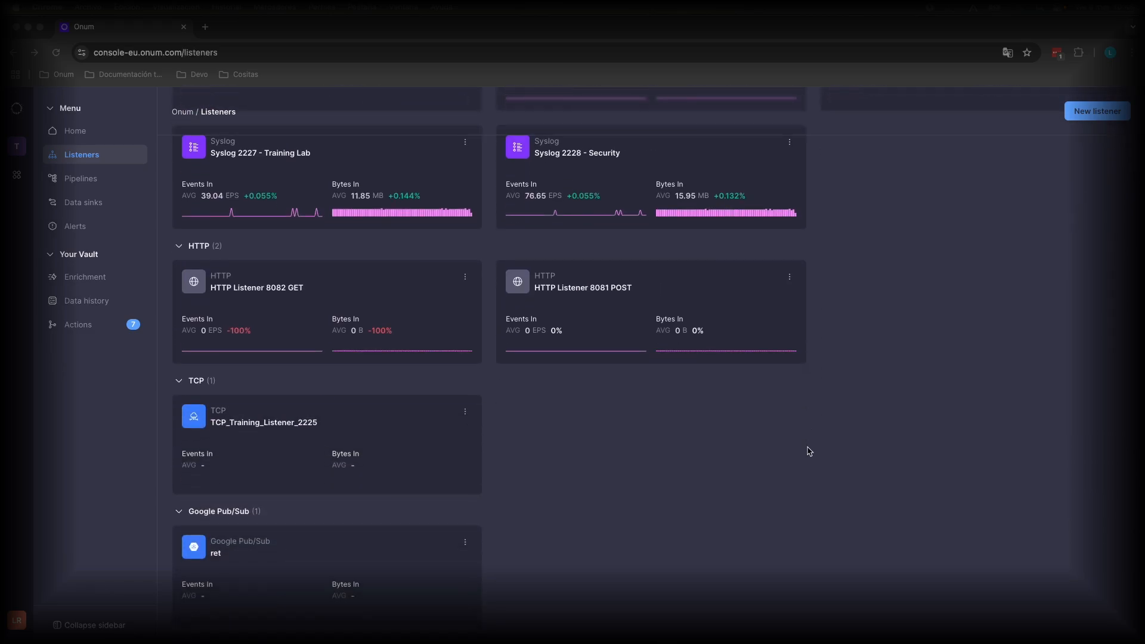
Look through the listener cards and open the Syslog listener Training_Listener_JD_2222 for editing
scroll(809, 451, "up", 3)
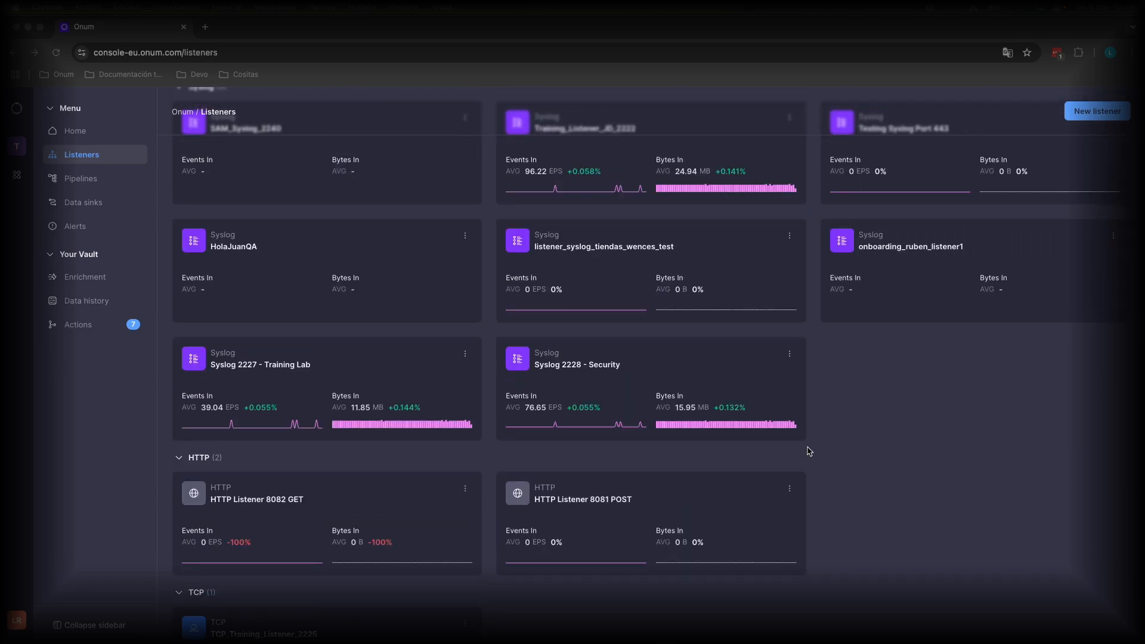
scroll(809, 452, "up", 8)
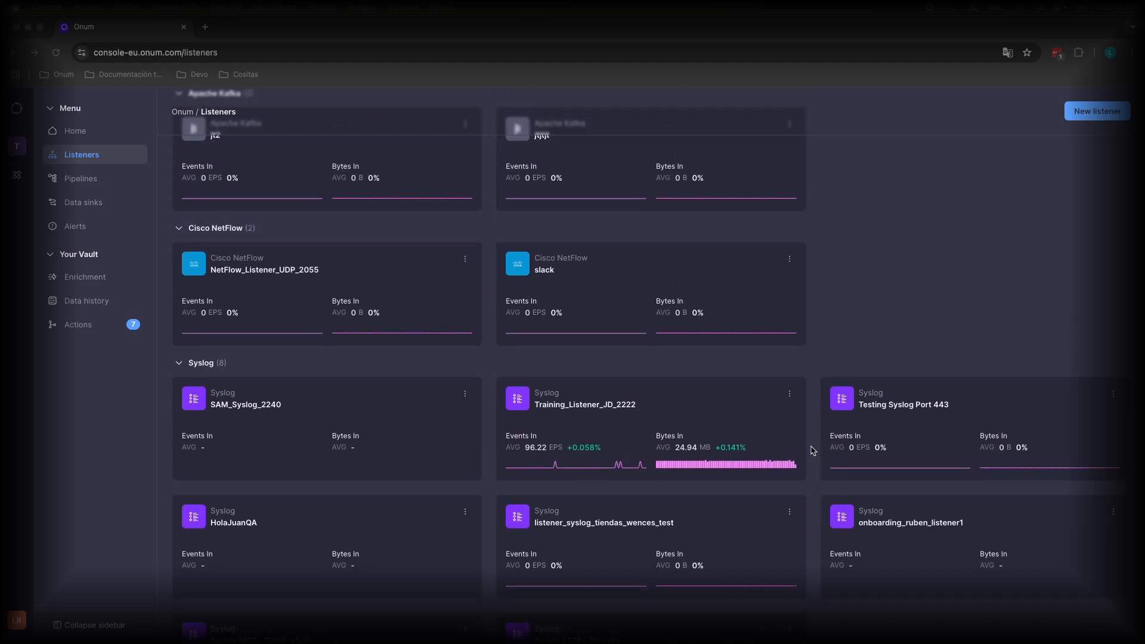
scroll(812, 451, "down", 1)
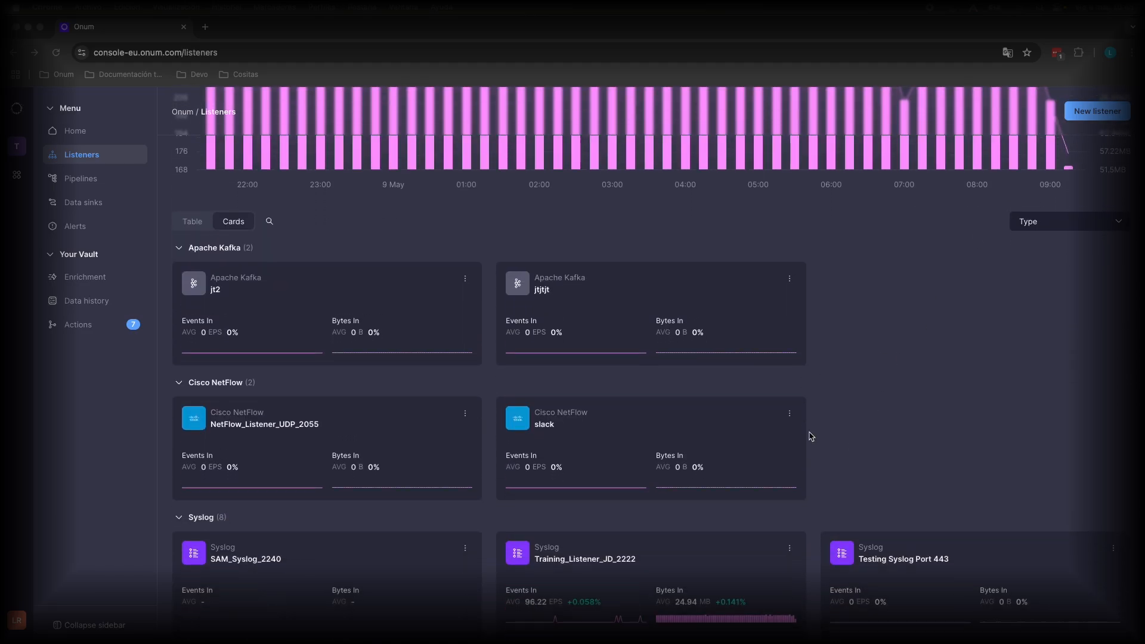
left_click(685, 551)
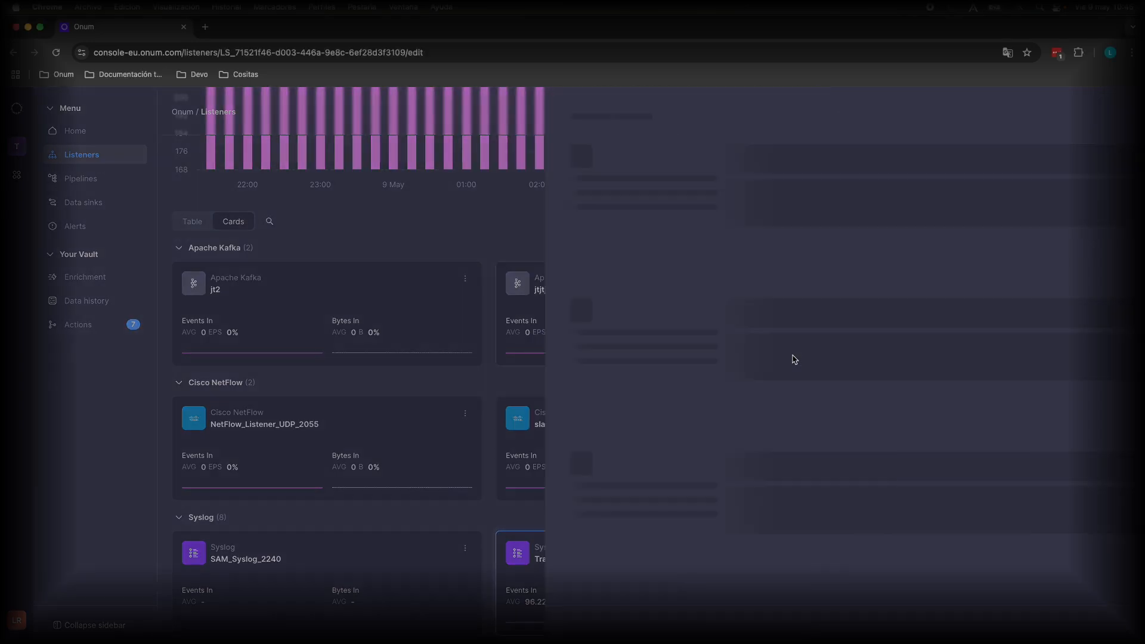
Review the listener's metadata, port, protocol, framing method and TLS configuration
scroll(327, 352, "down", 2)
left_click(310, 325)
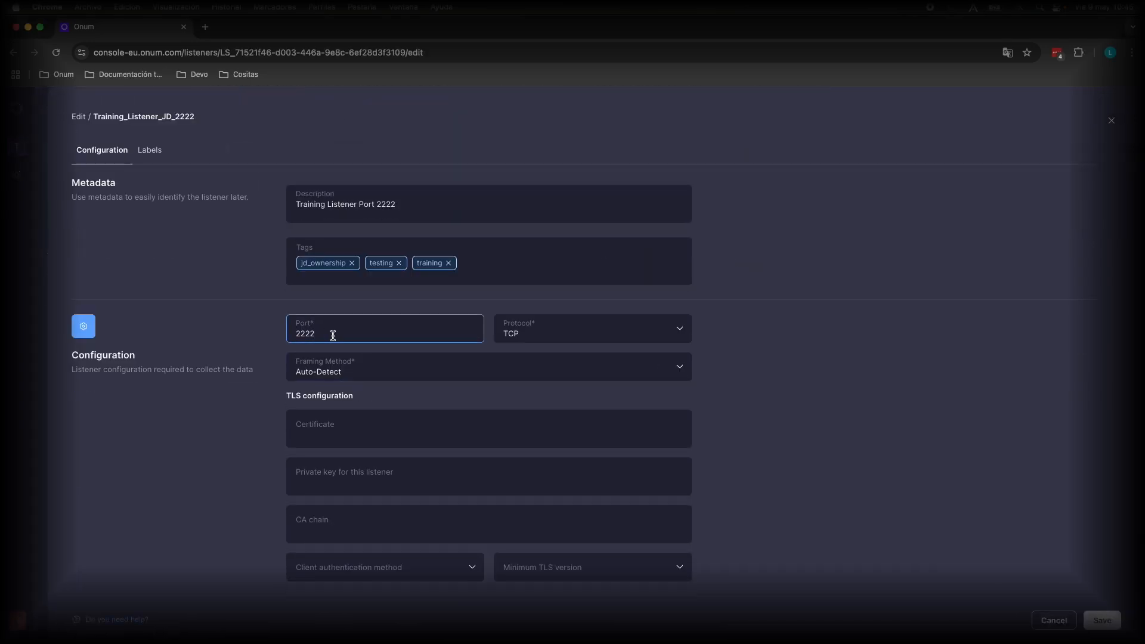
left_click(540, 342)
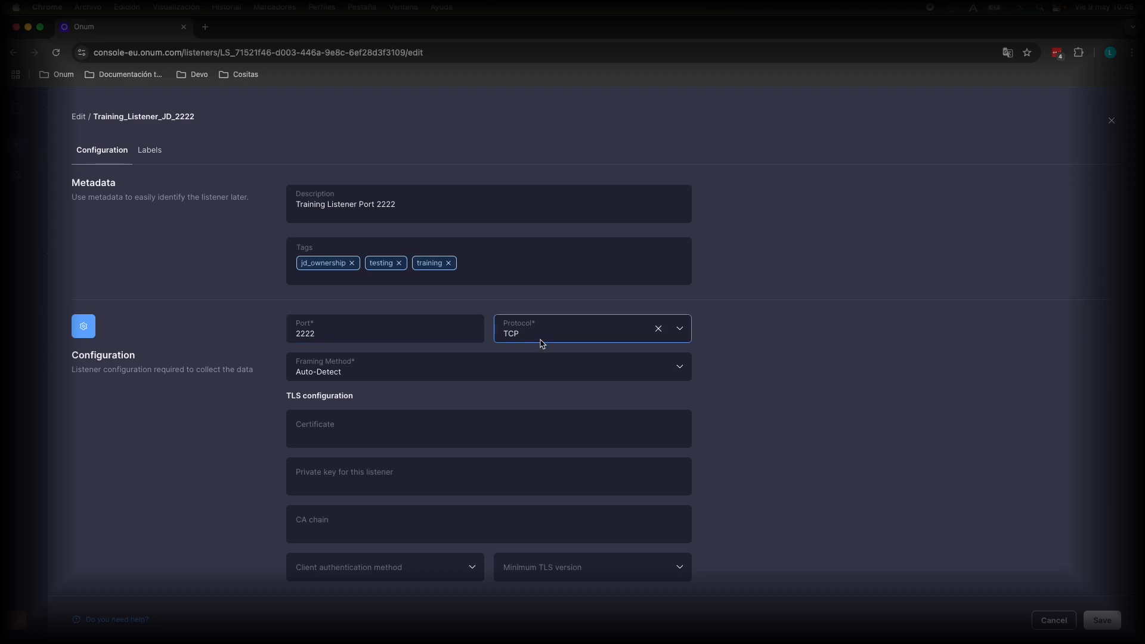
left_click(491, 355)
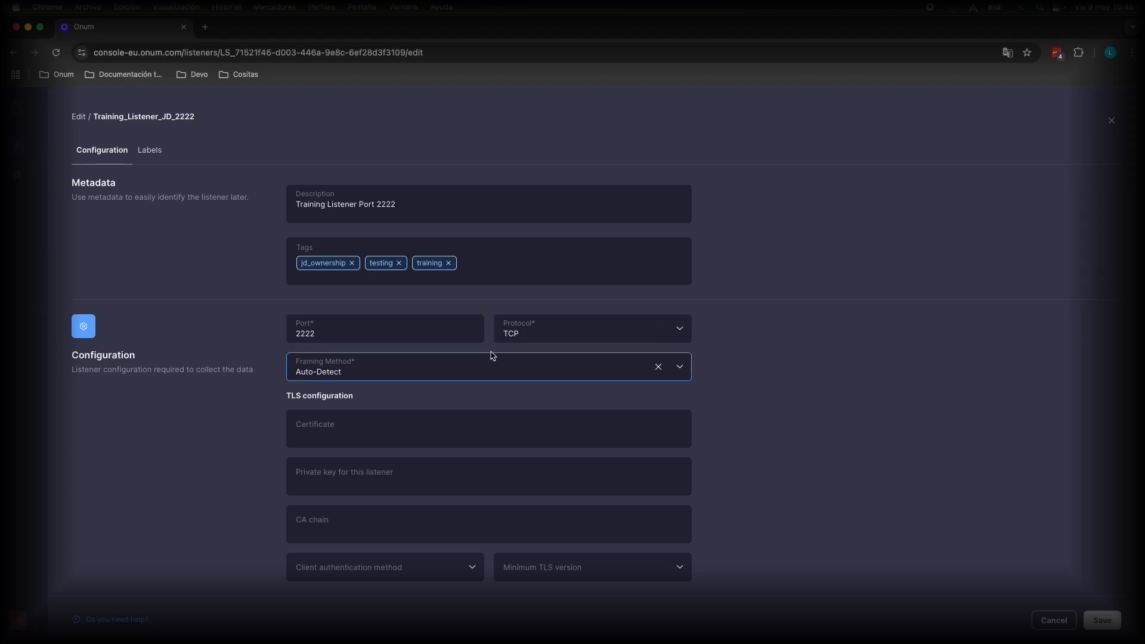
left_click(490, 354)
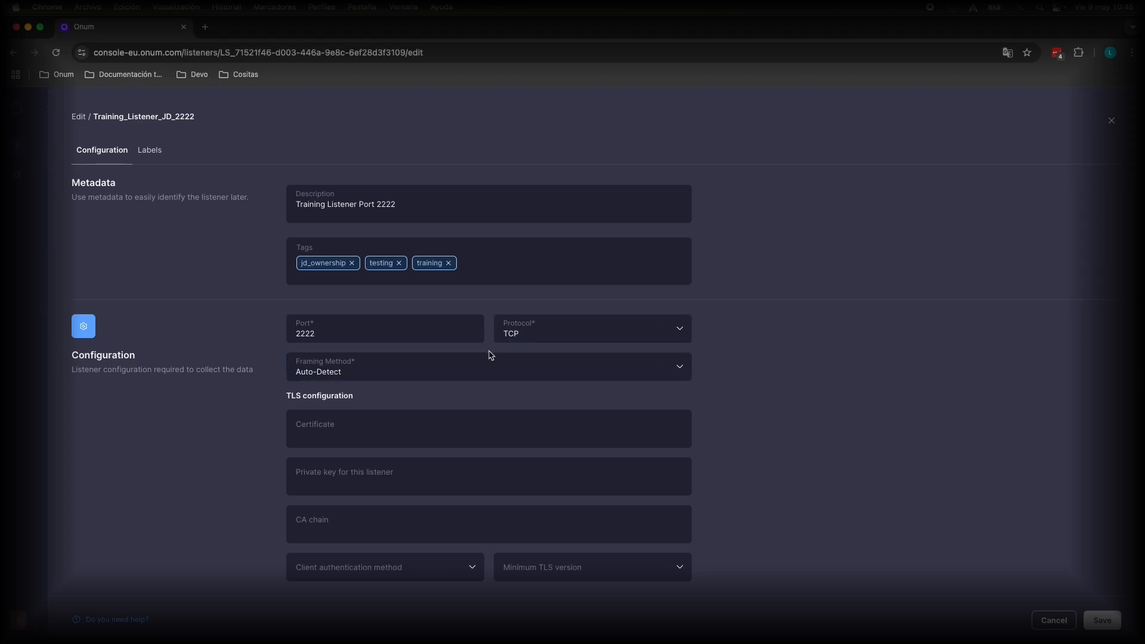
left_click(467, 365)
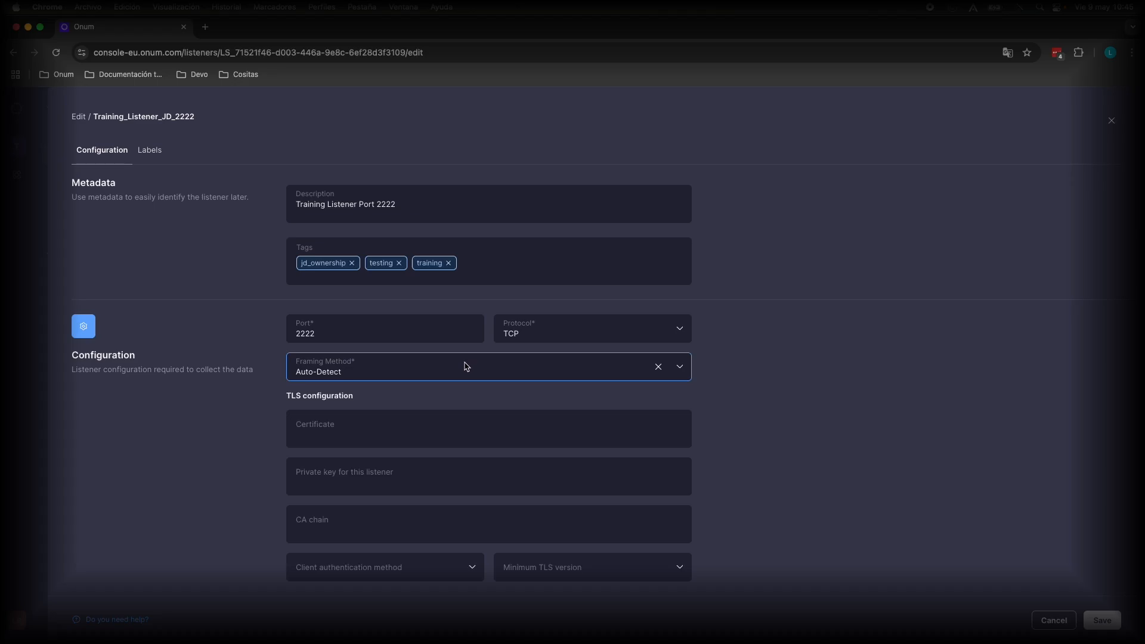
scroll(464, 372, "up", 2)
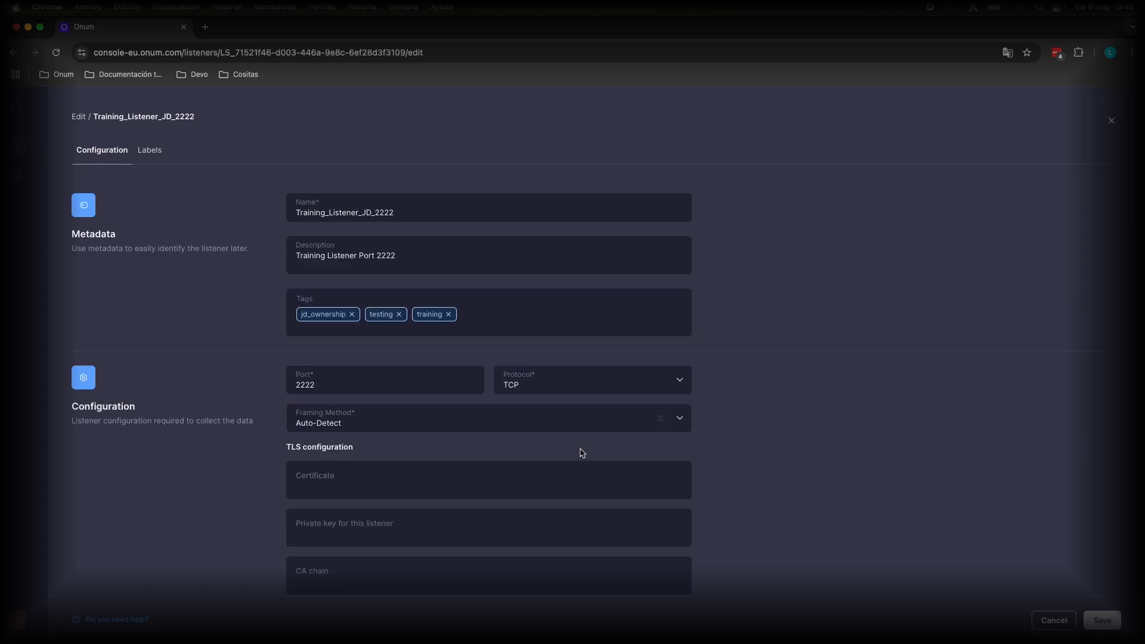
Open the listener's labels and check which fields are available for an additional filter on the OracleDB label
left_click(150, 156)
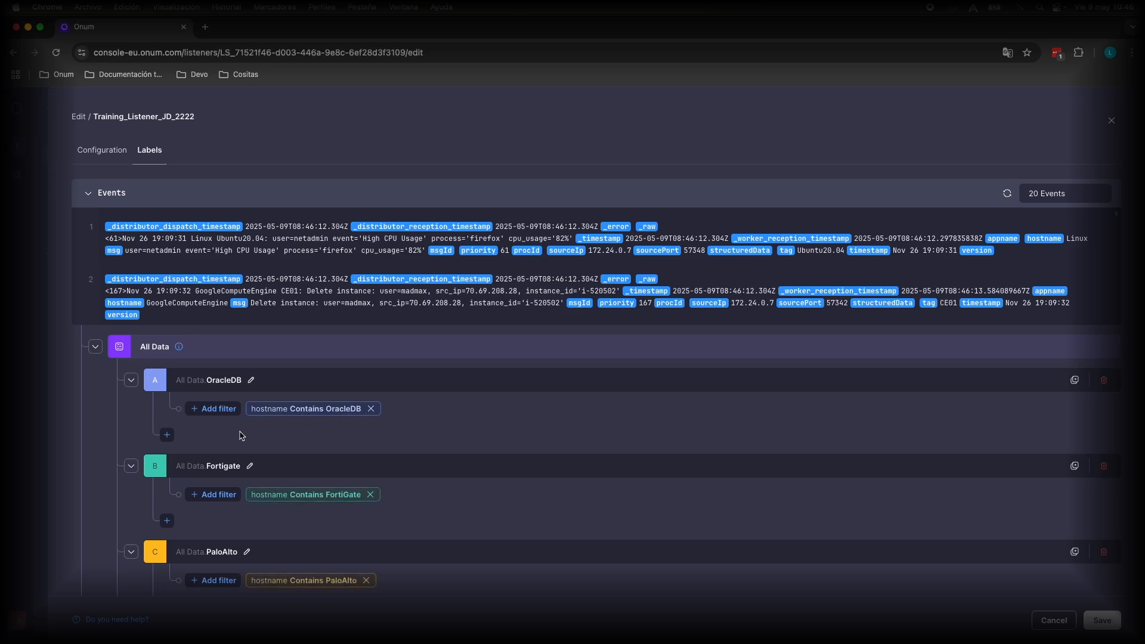
left_click(222, 409)
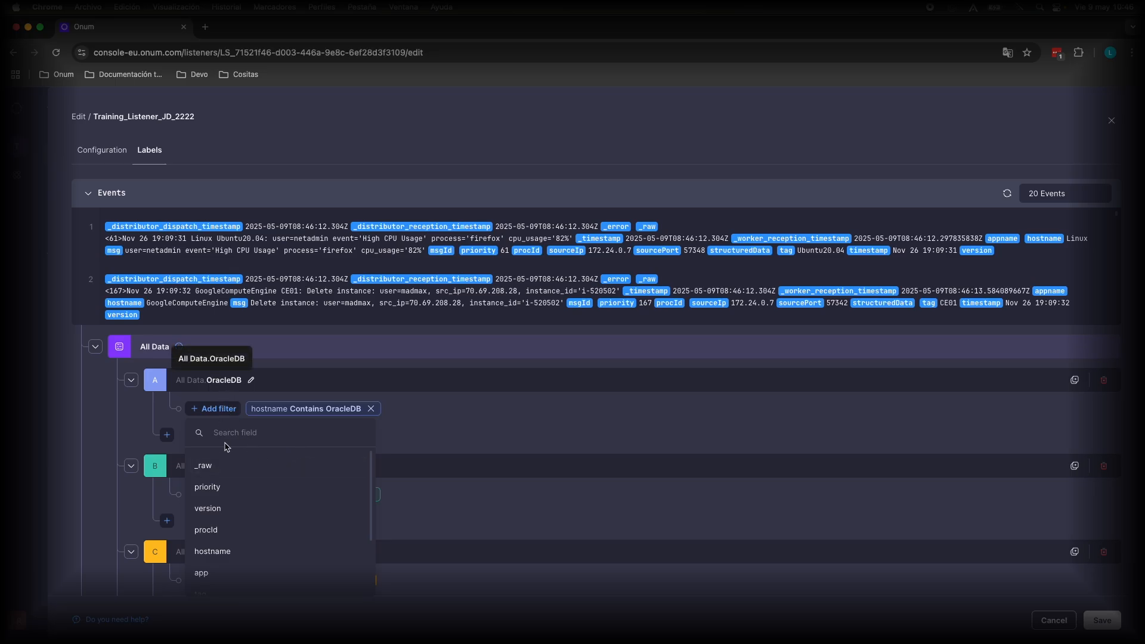
scroll(253, 488, "down", 3)
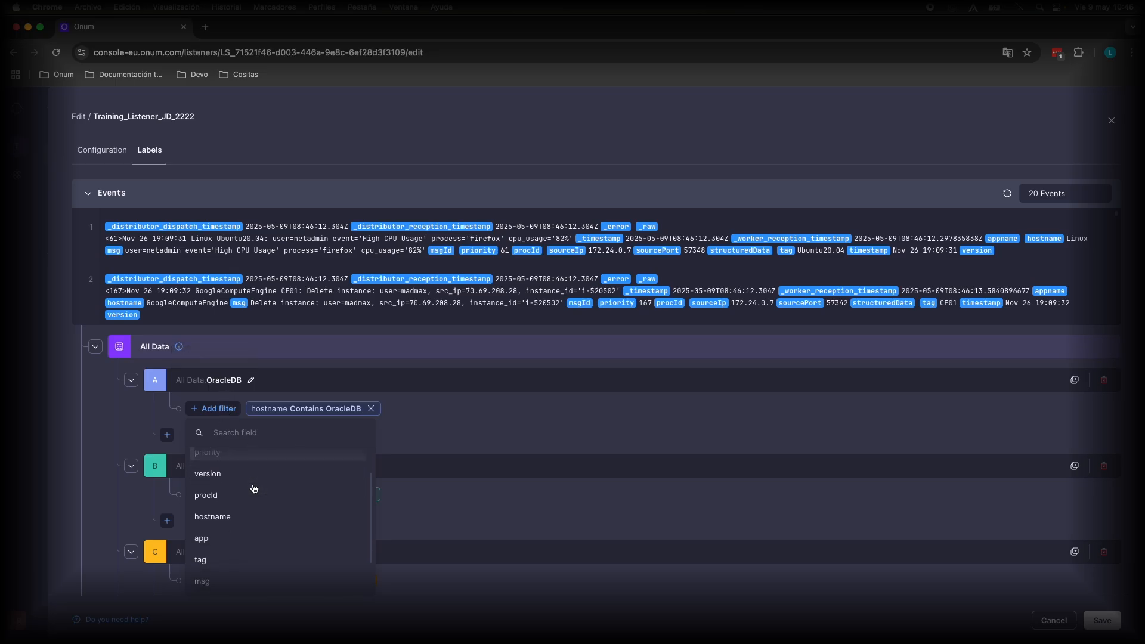
scroll(254, 528, "down", 1)
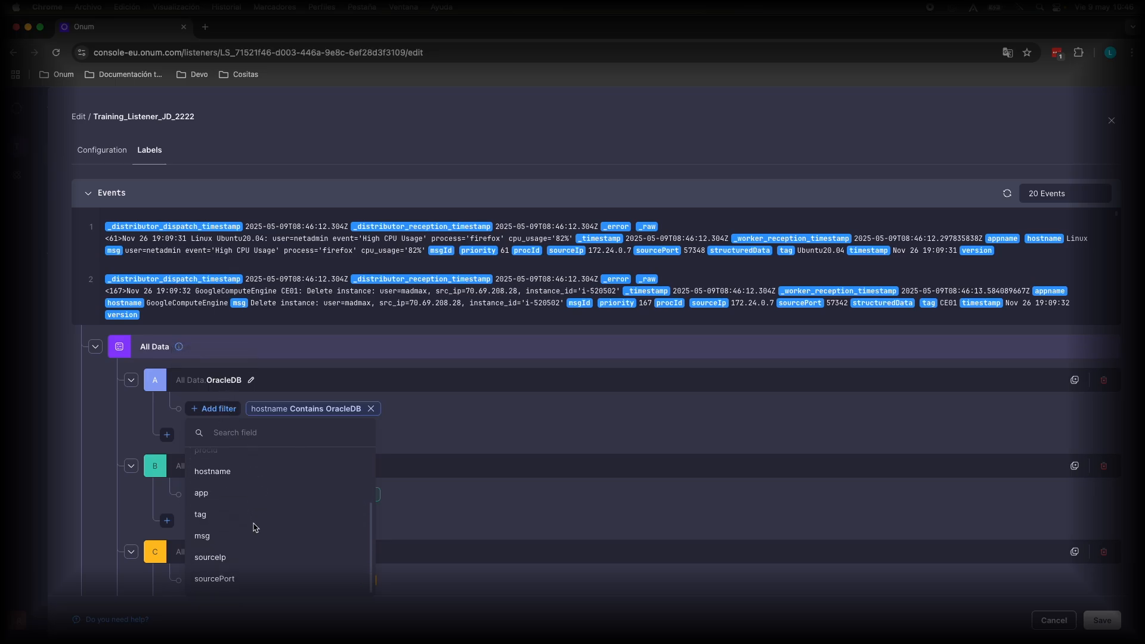
scroll(250, 520, "up", 4)
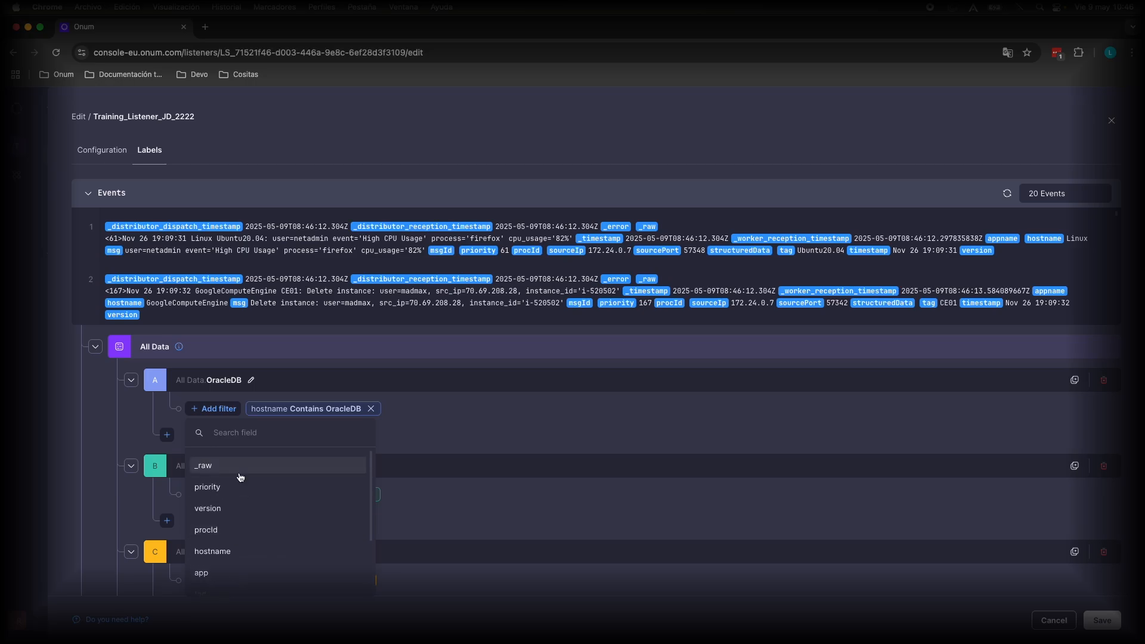
scroll(244, 525, "down", 3)
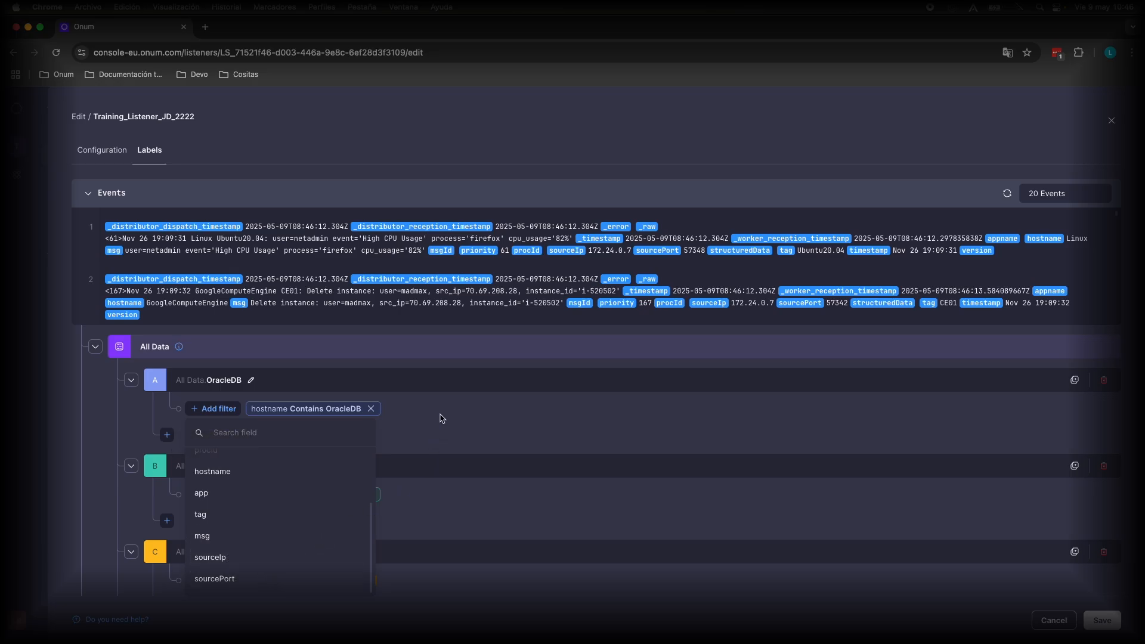
left_click(442, 417)
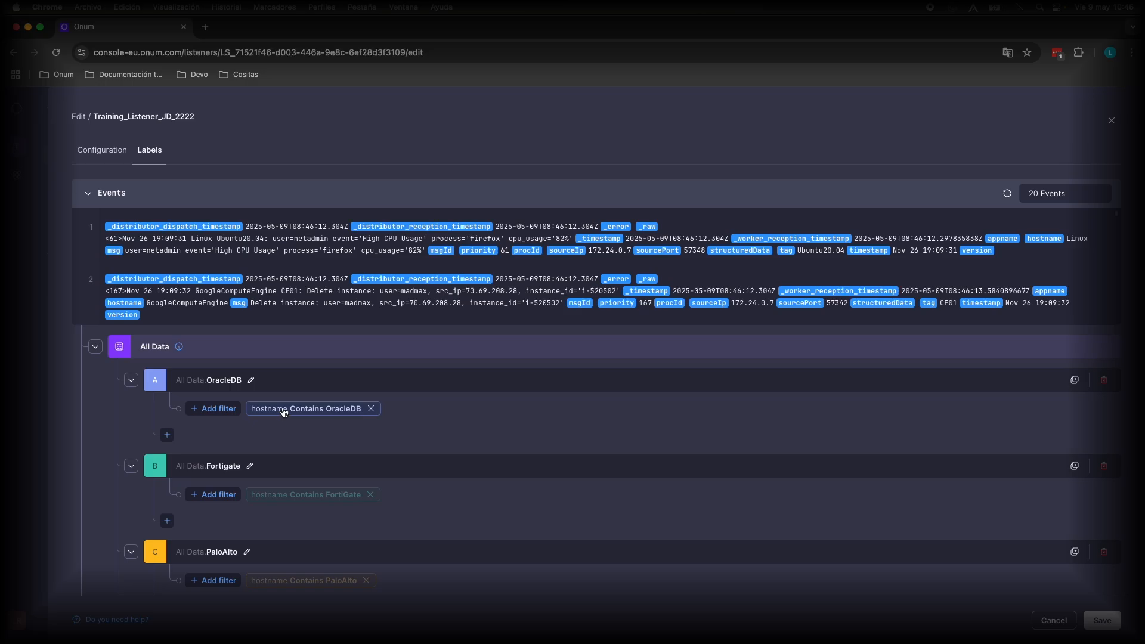
Inspect the condition options of the OracleDB label's hostname filter and close it without changes
left_click(284, 411)
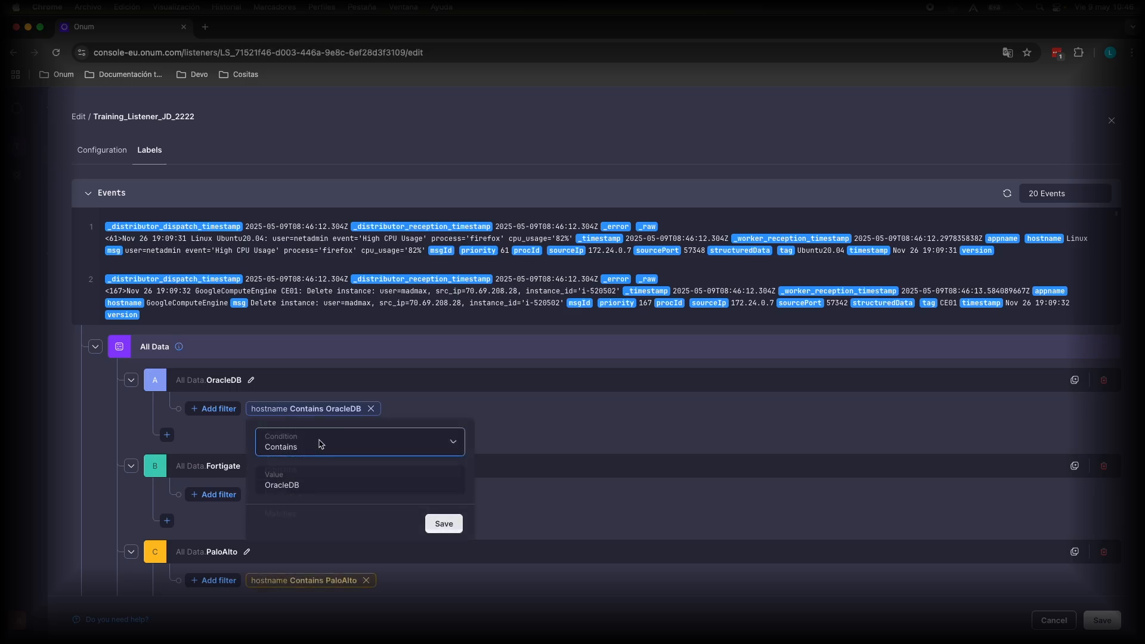
left_click(319, 445)
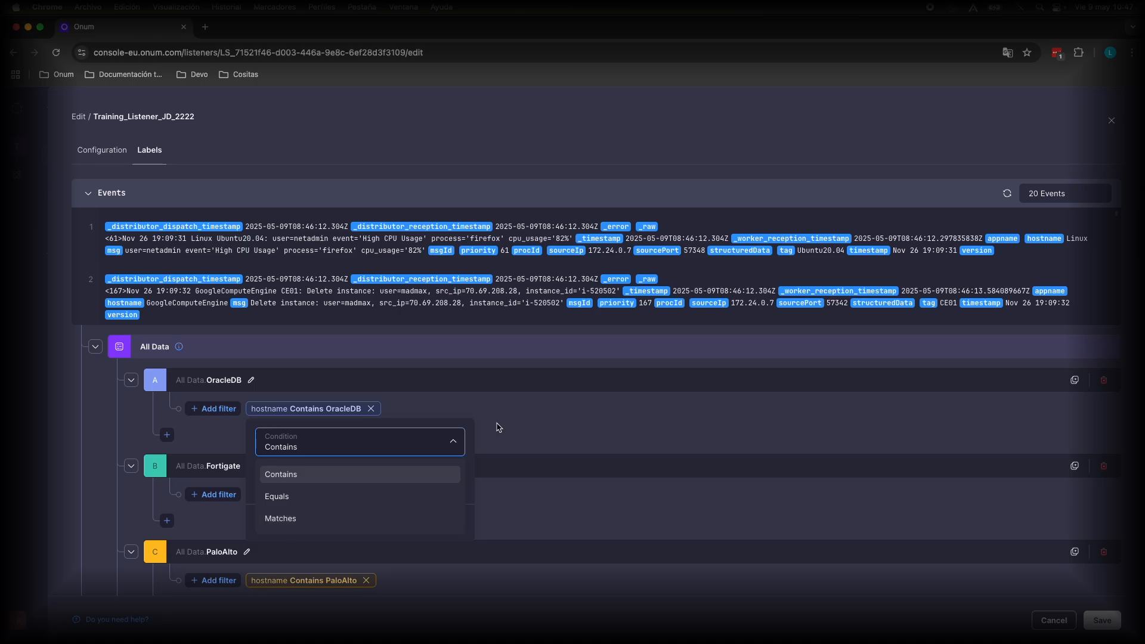
left_click(501, 424)
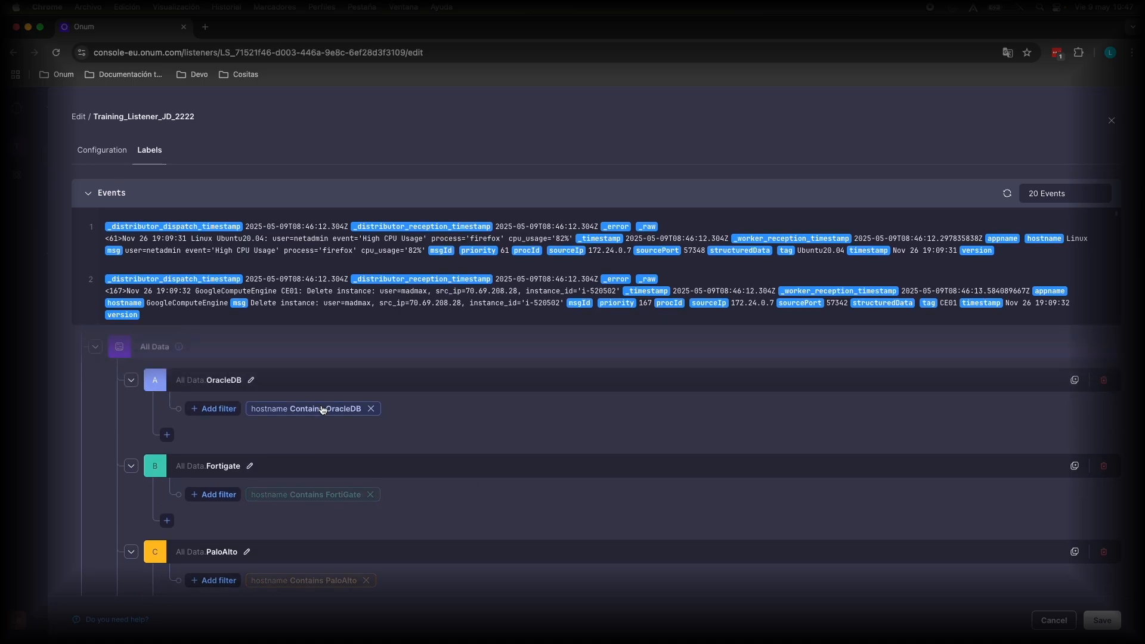
Examine the label tree, focusing on the Microsoft and Internet_Of_Things labels with their nested sublabels and filters
scroll(274, 432, "down", 5)
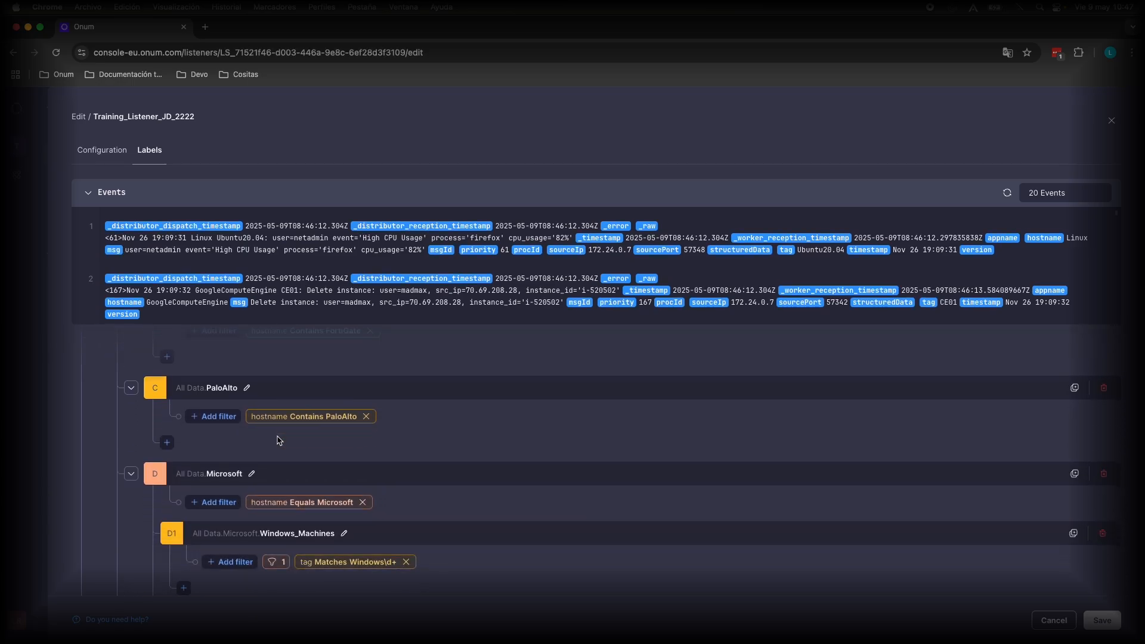
scroll(278, 440, "down", 3)
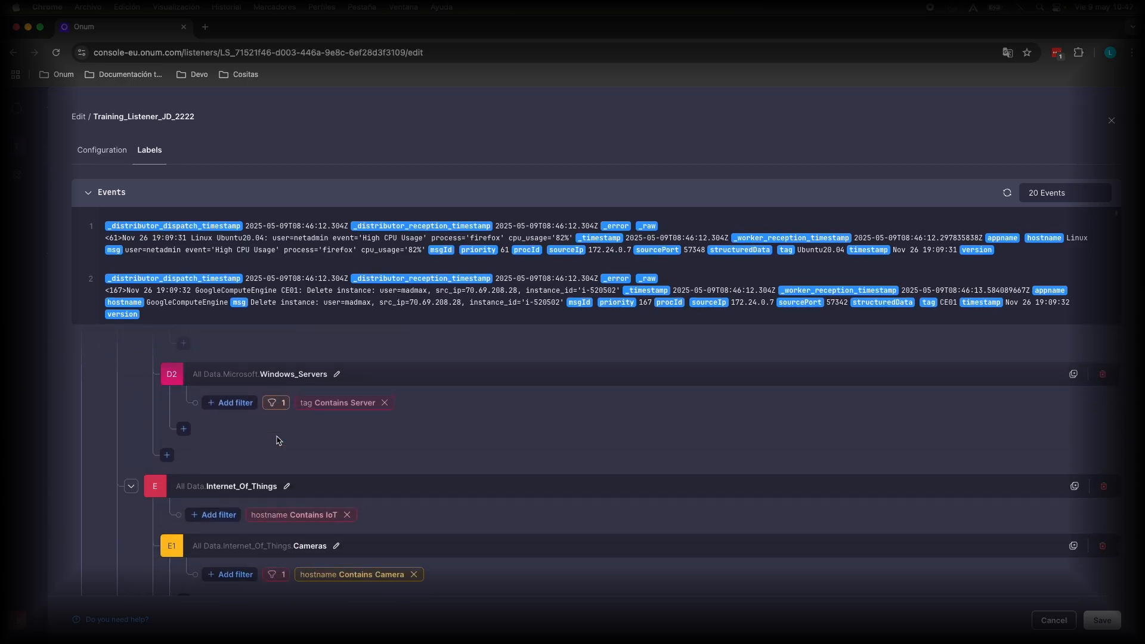
scroll(279, 441, "down", 1)
scroll(451, 503, "down", 2)
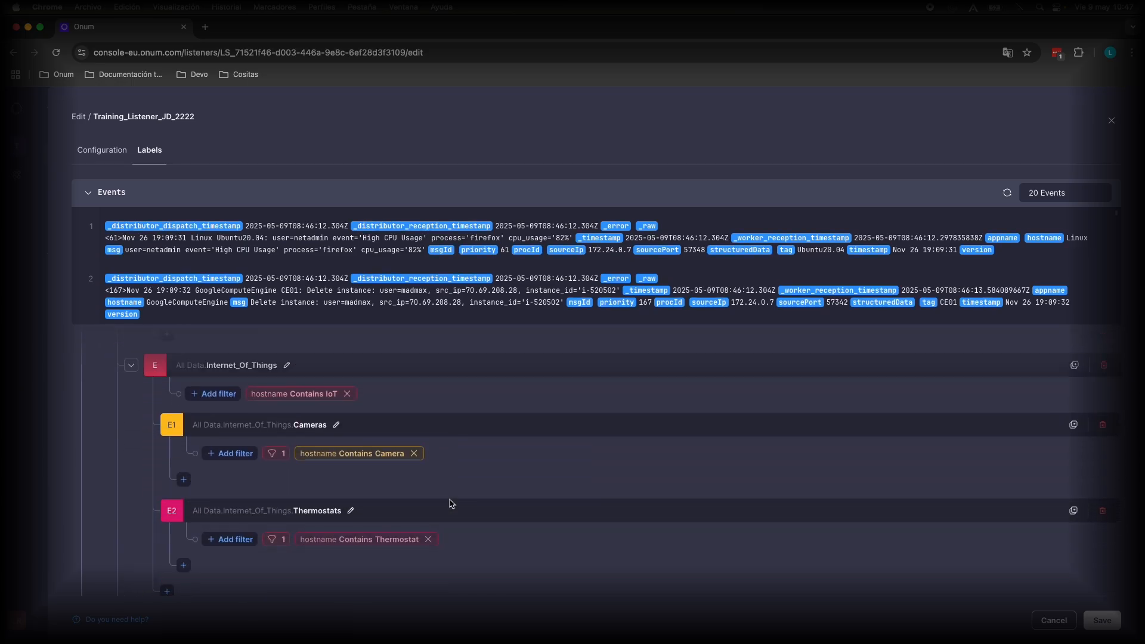
scroll(452, 504, "down", 4)
scroll(451, 504, "up", 8)
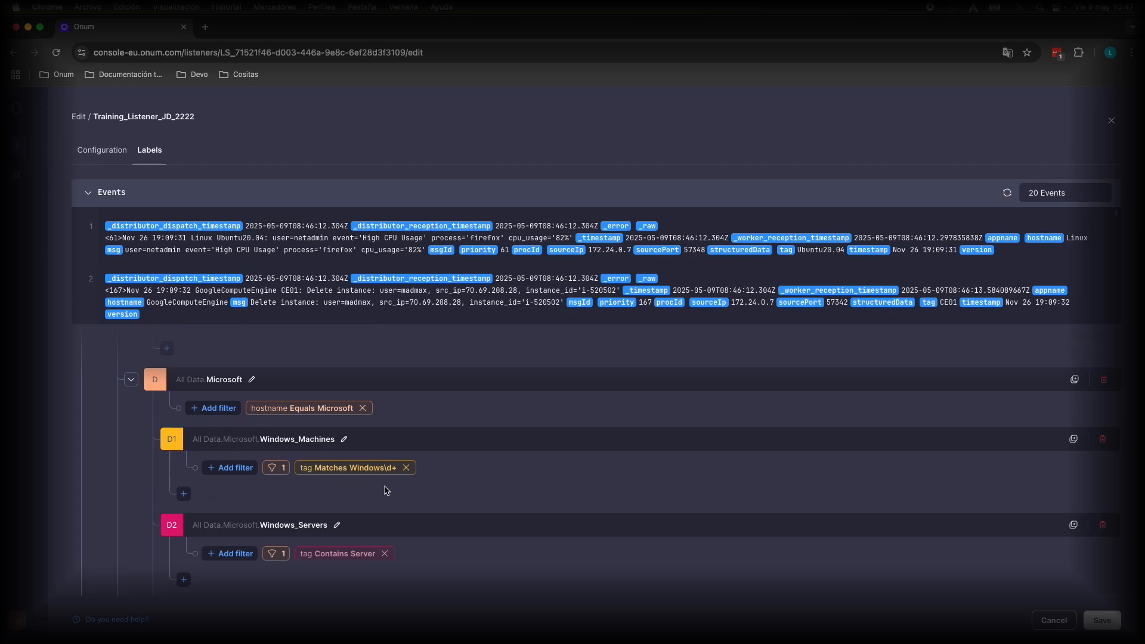
scroll(386, 490, "down", 1)
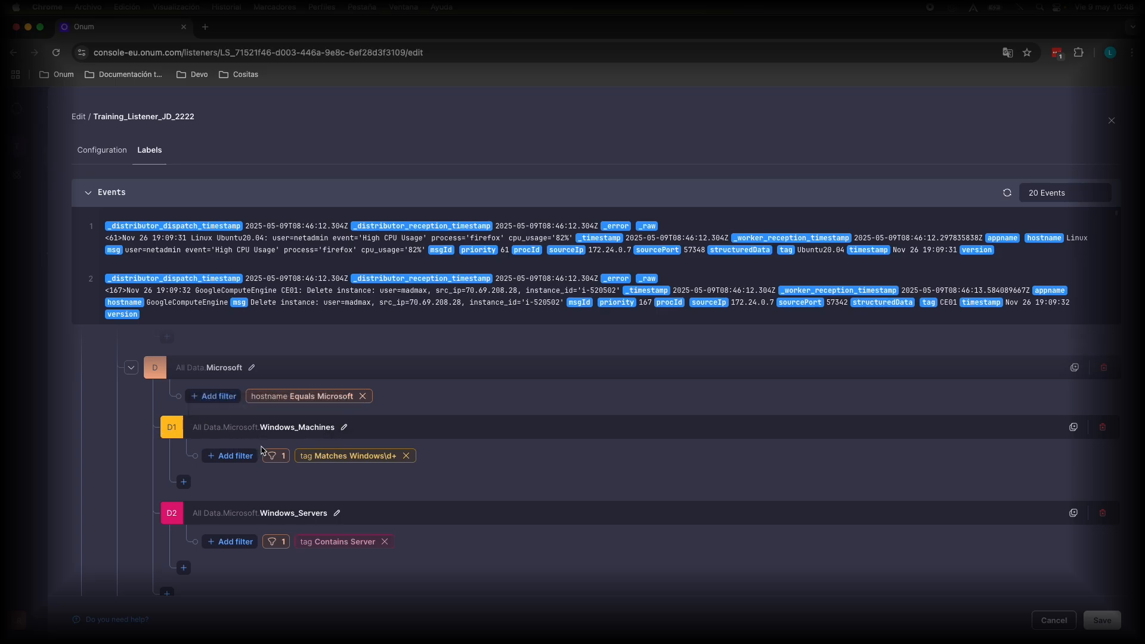
scroll(274, 475, "up", 1)
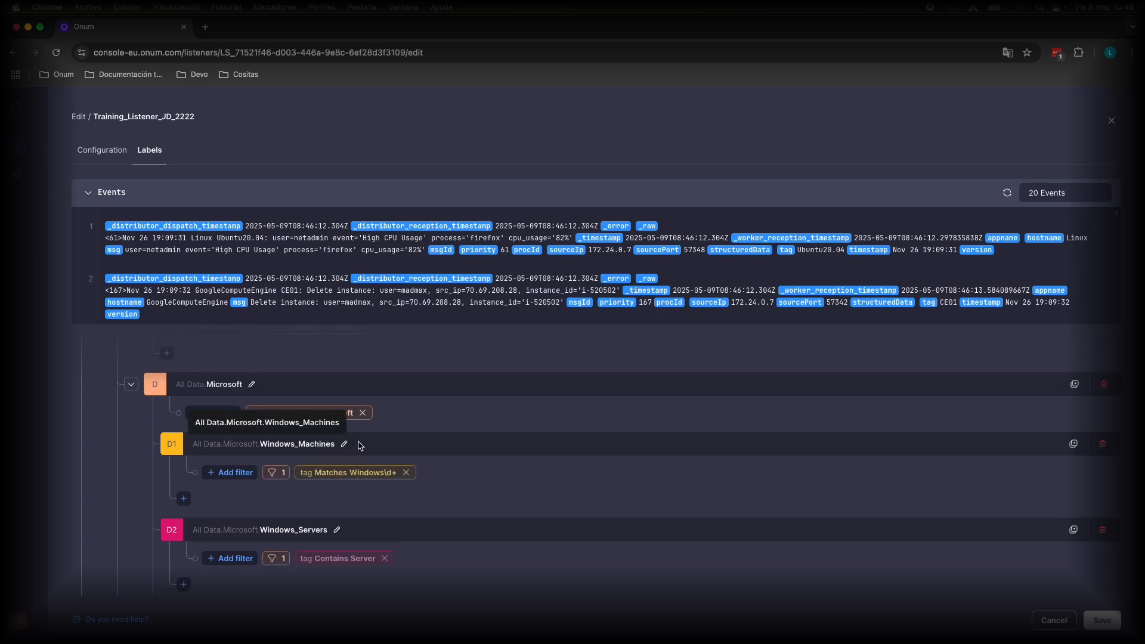
scroll(228, 468, "up", 5)
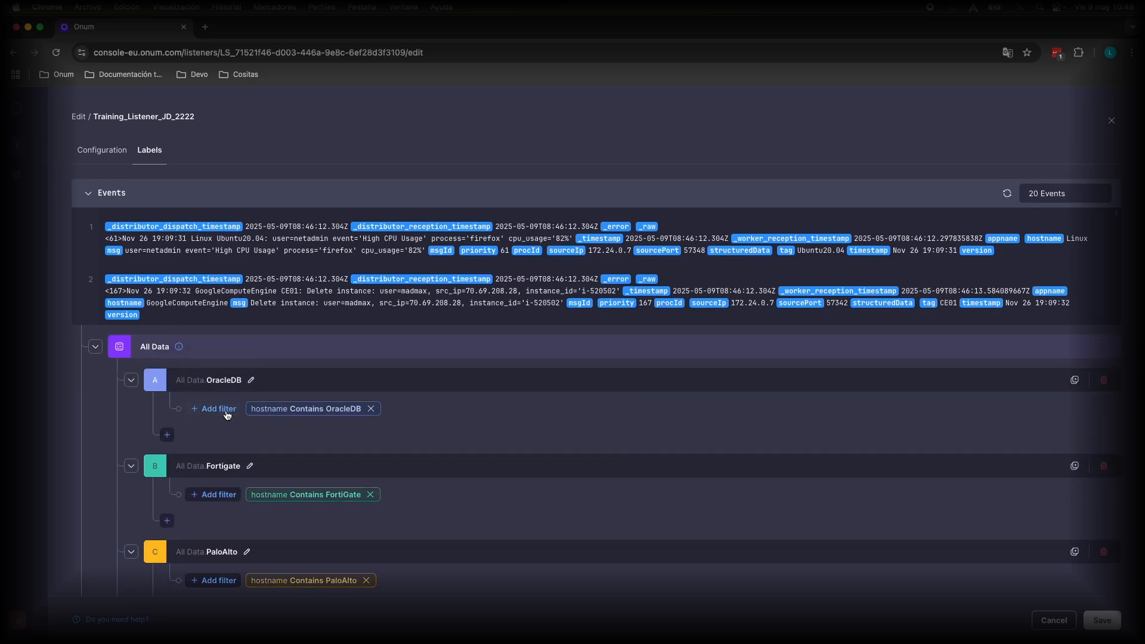
Examine the label filters from Fortigate through CiscoIPS and Mailserver to Juniper, and return to the start of the tree
scroll(261, 481, "down", 8)
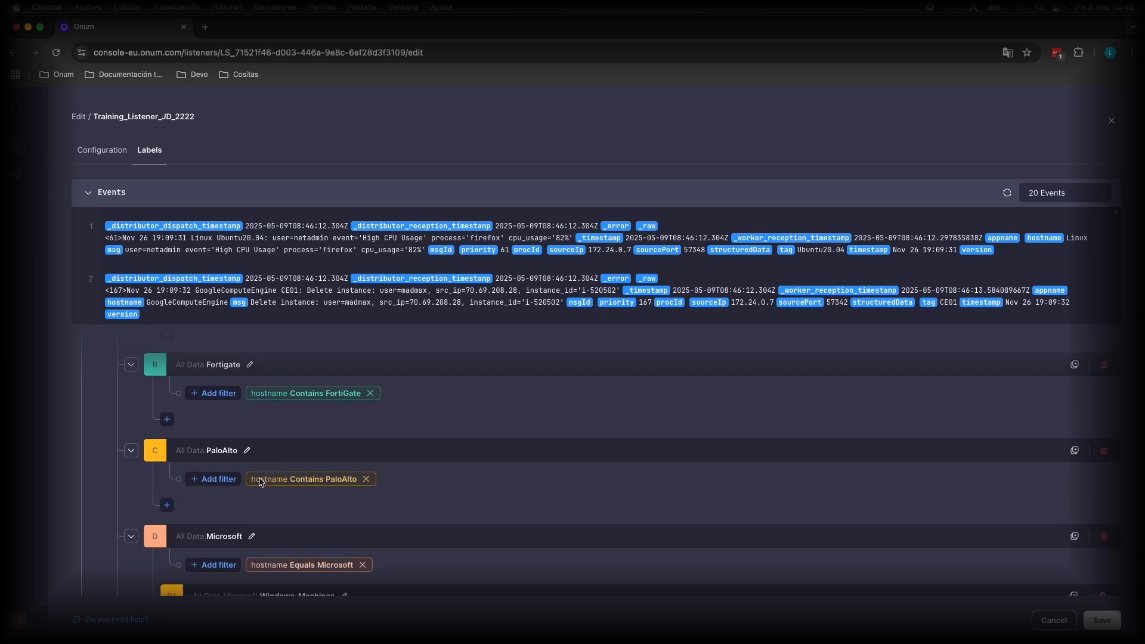
scroll(269, 496, "down", 5)
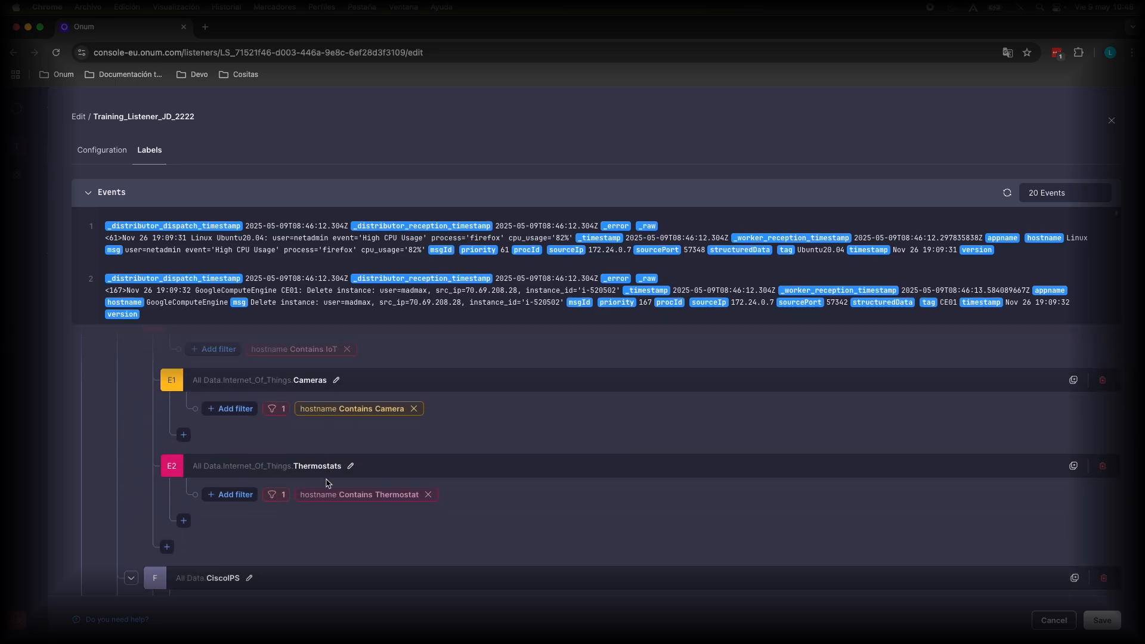
scroll(340, 487, "down", 1)
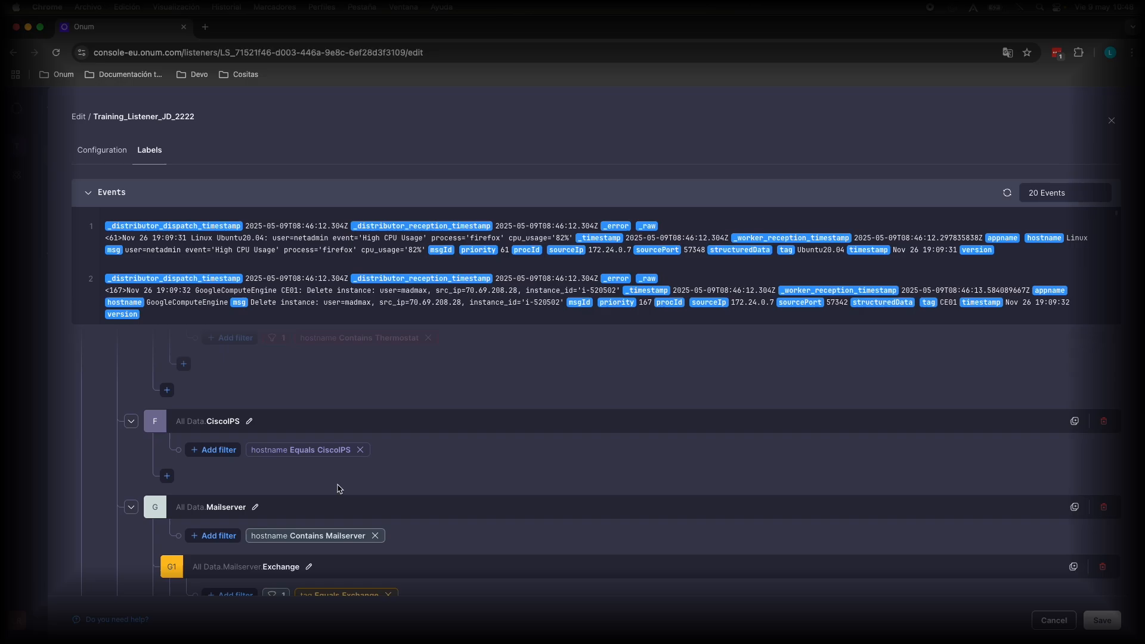
scroll(339, 488, "down", 5)
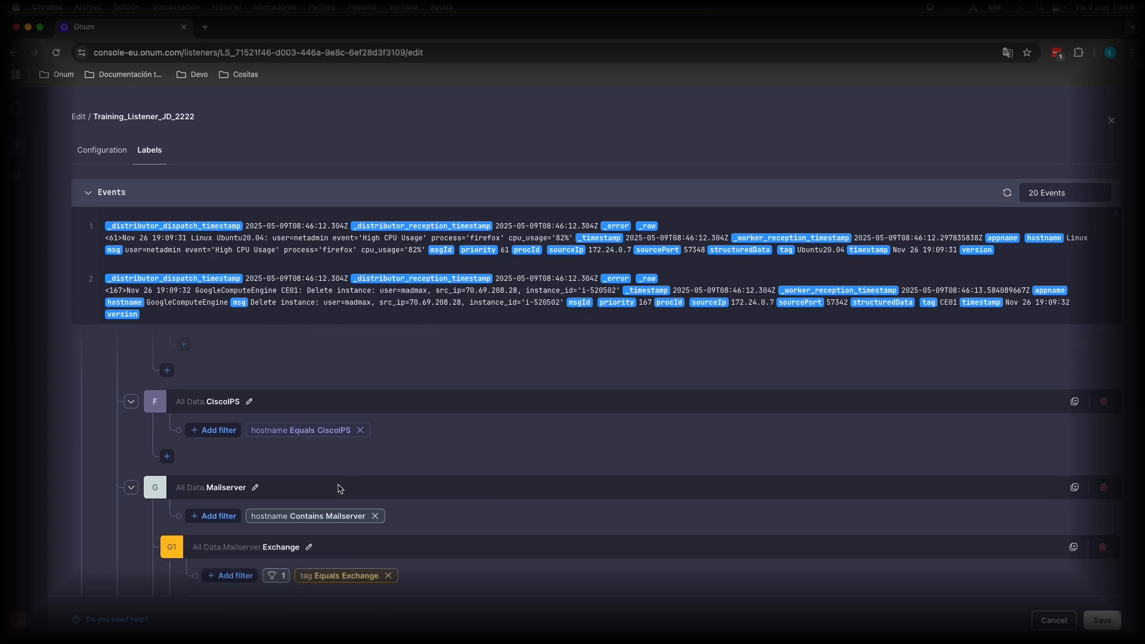
scroll(339, 488, "down", 1)
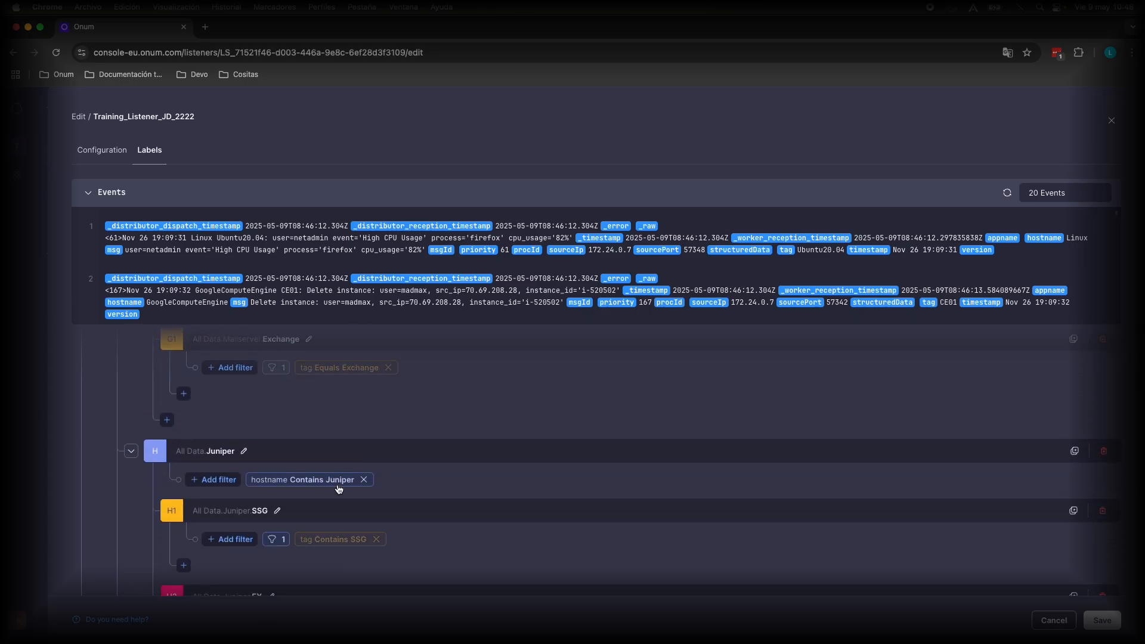
scroll(339, 489, "up", 15)
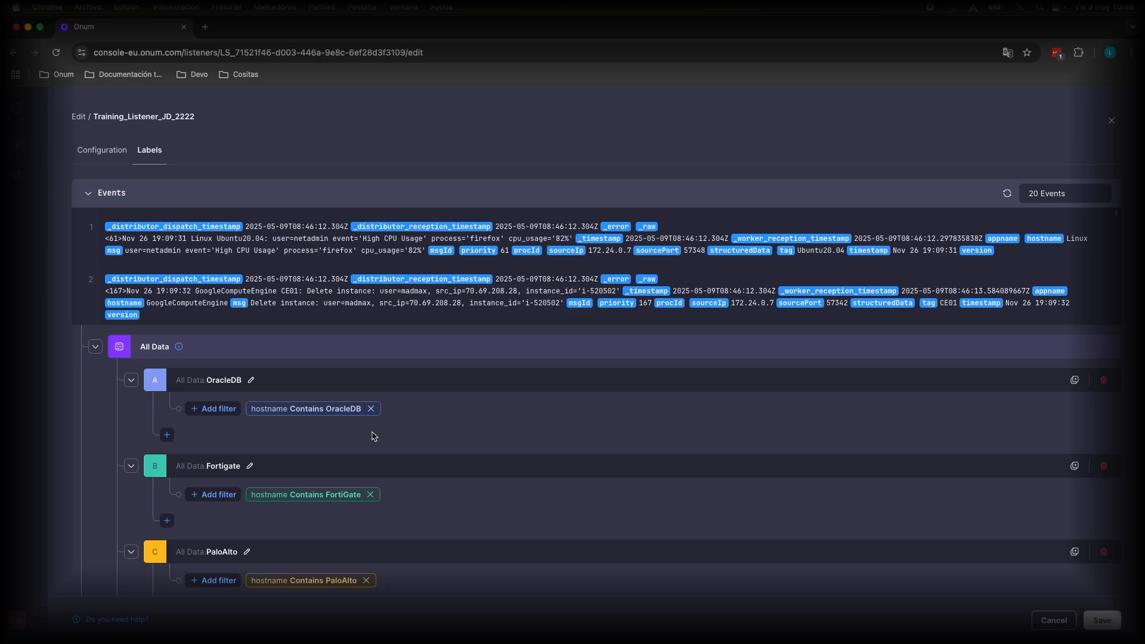
Examine the whole label tree from All Data down to the AWS label and the Unlabeled and Unparsed branches
scroll(374, 436, "down", 5)
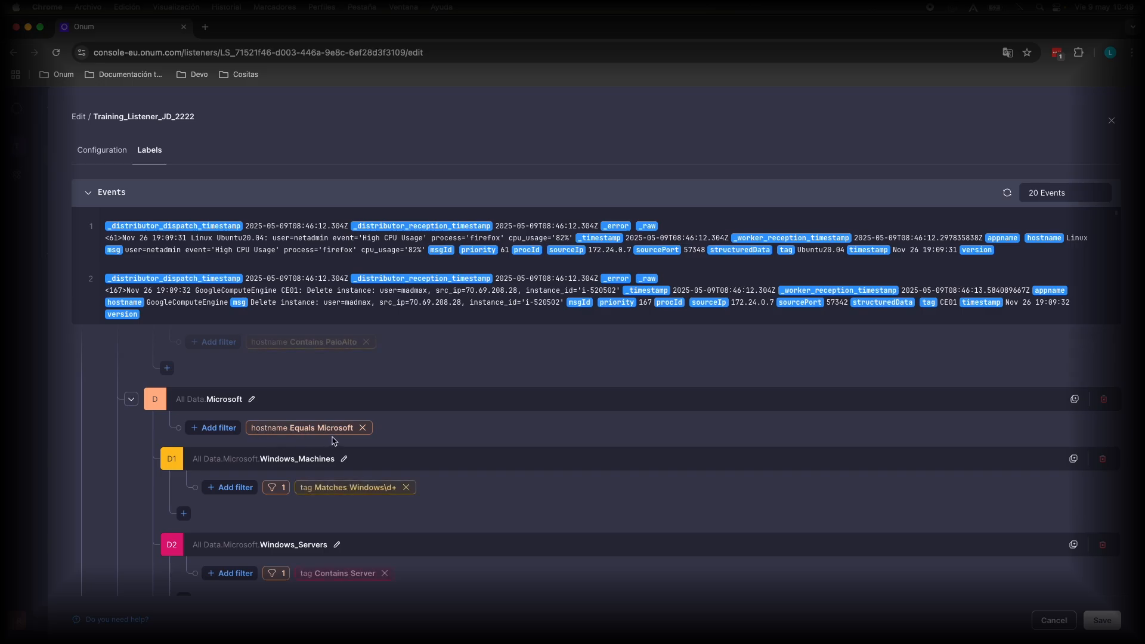
scroll(232, 486, "down", 4)
scroll(234, 483, "down", 1)
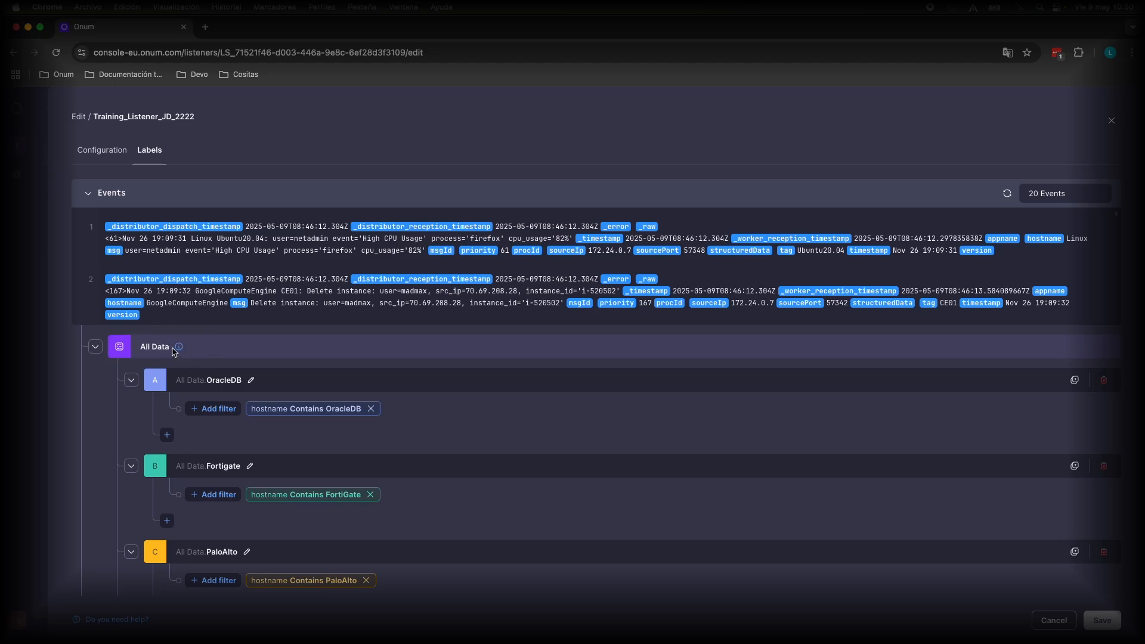
scroll(238, 495, "down", 15)
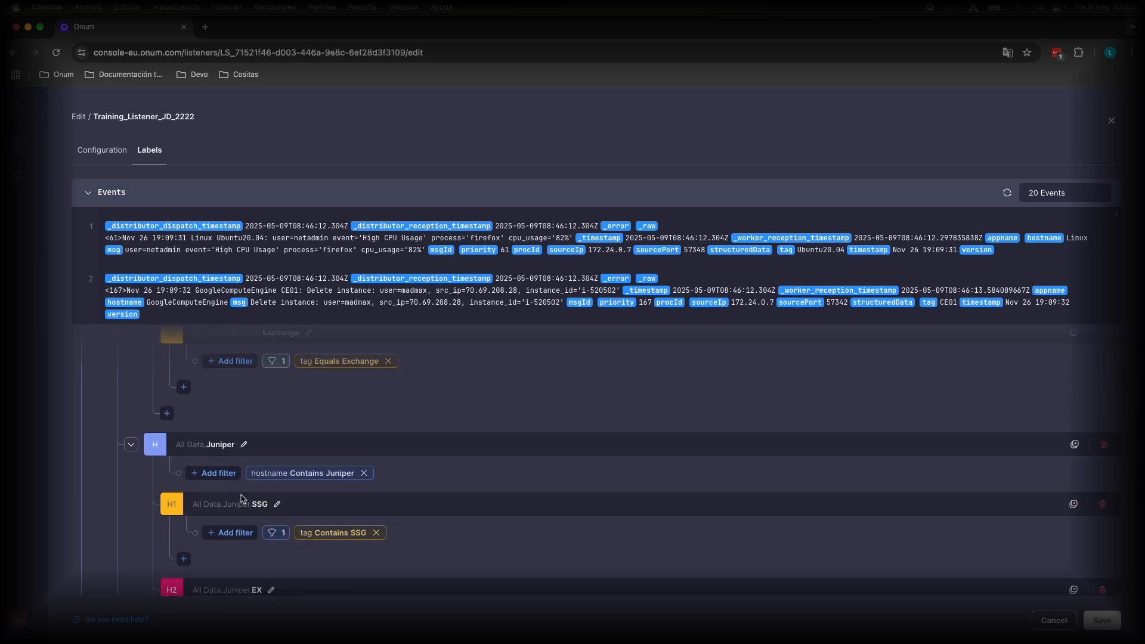
scroll(240, 498, "down", 10)
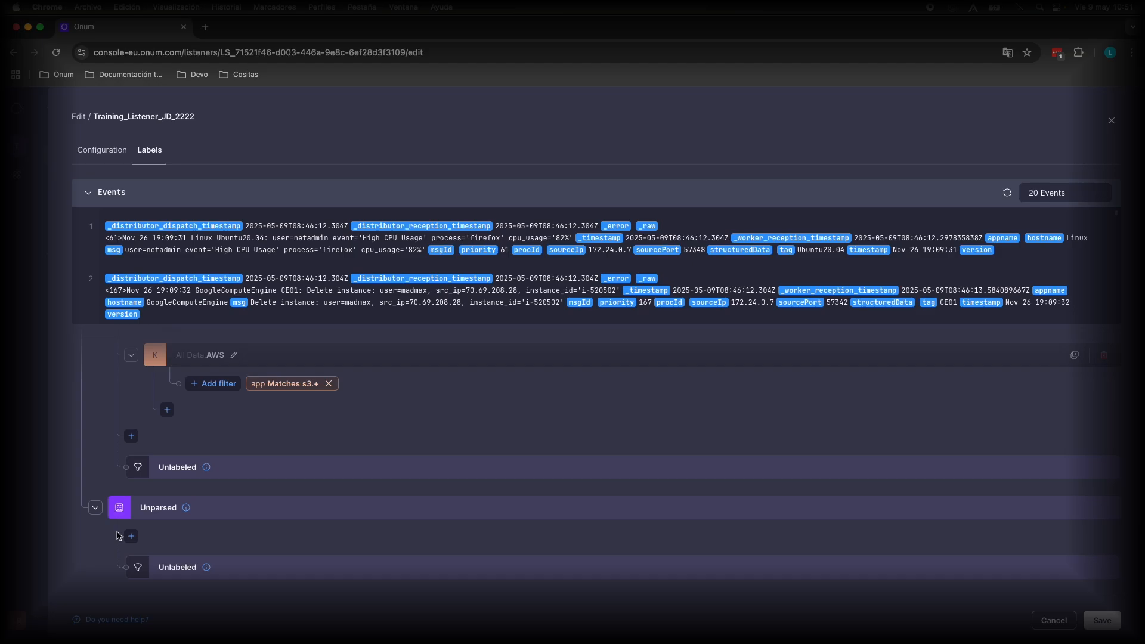
scroll(118, 535, "up", 10)
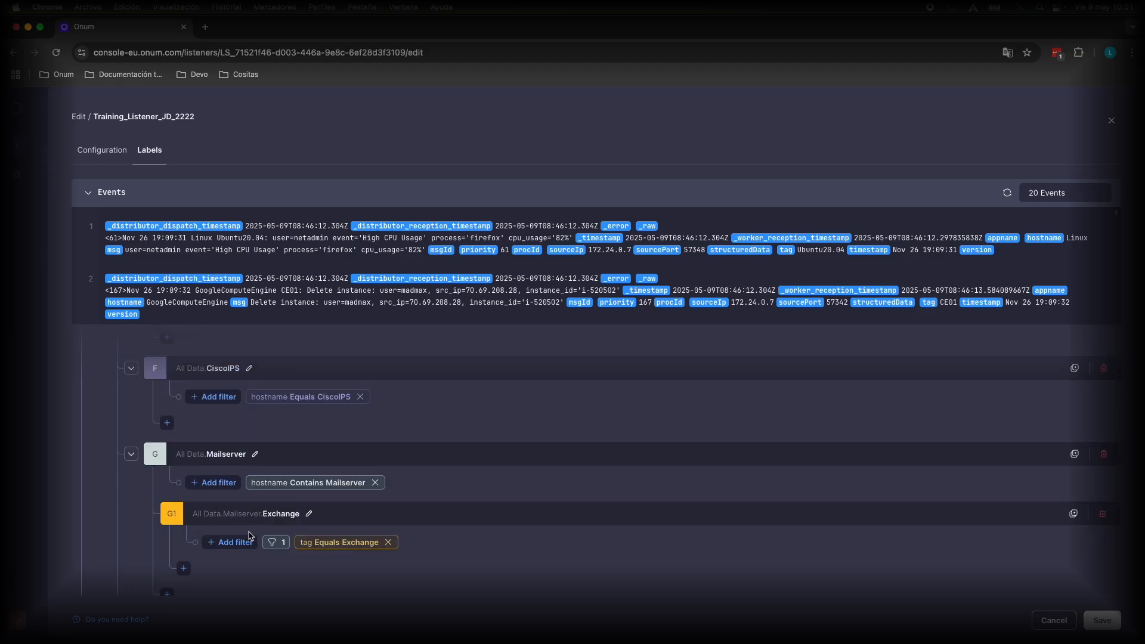
scroll(248, 535, "up", 10)
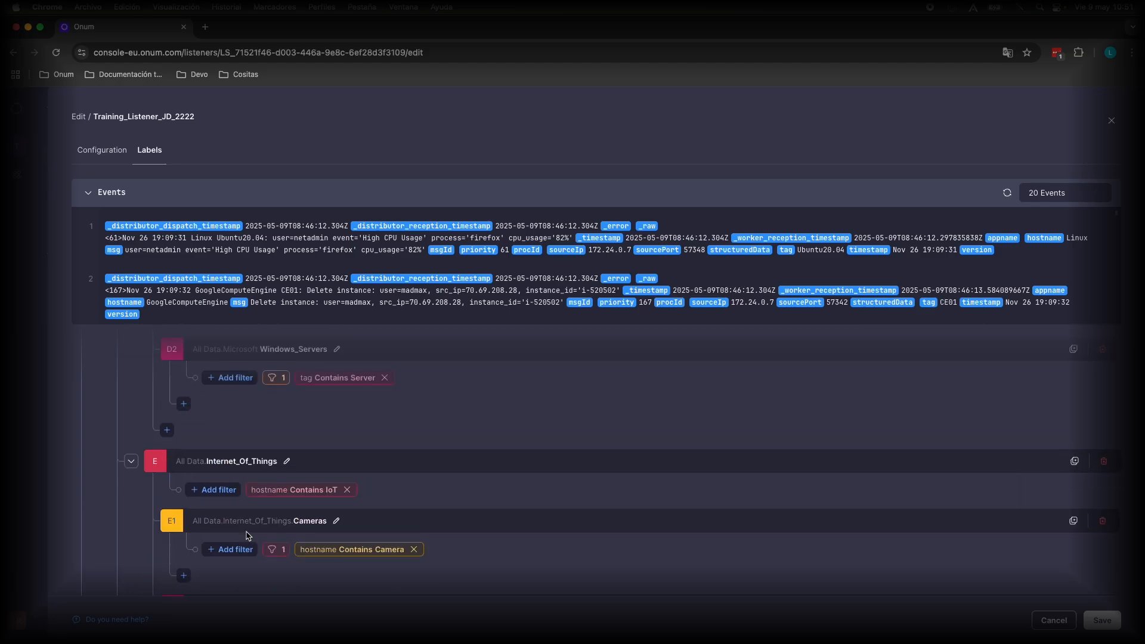